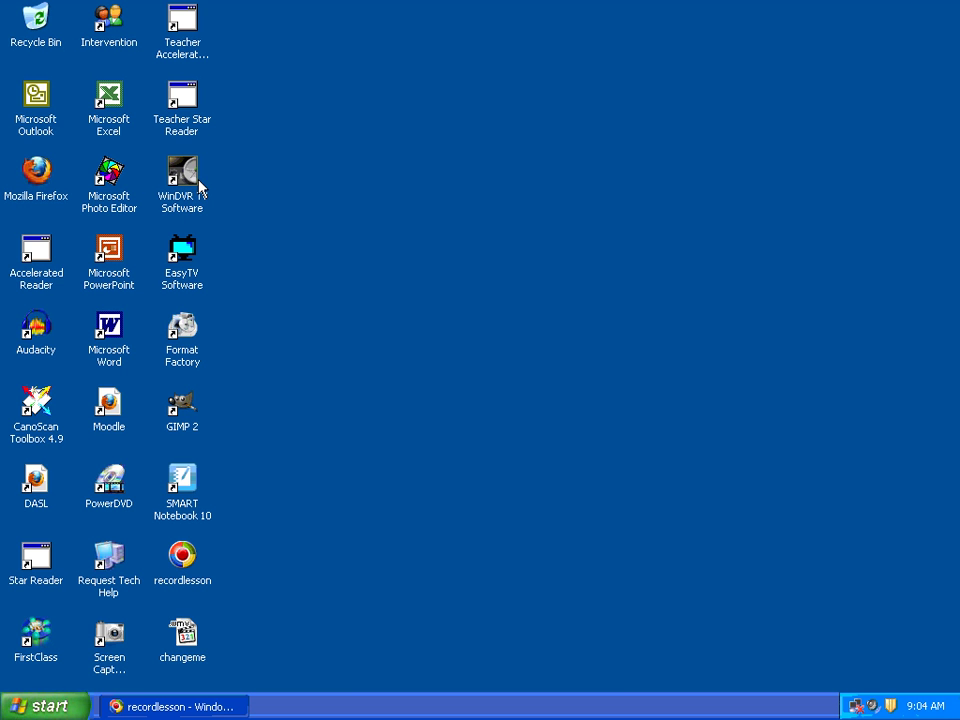
- Open Device Manager through My Computer's management console, examine the entries under Sound, video and game controllers, and close it
click(36, 708)
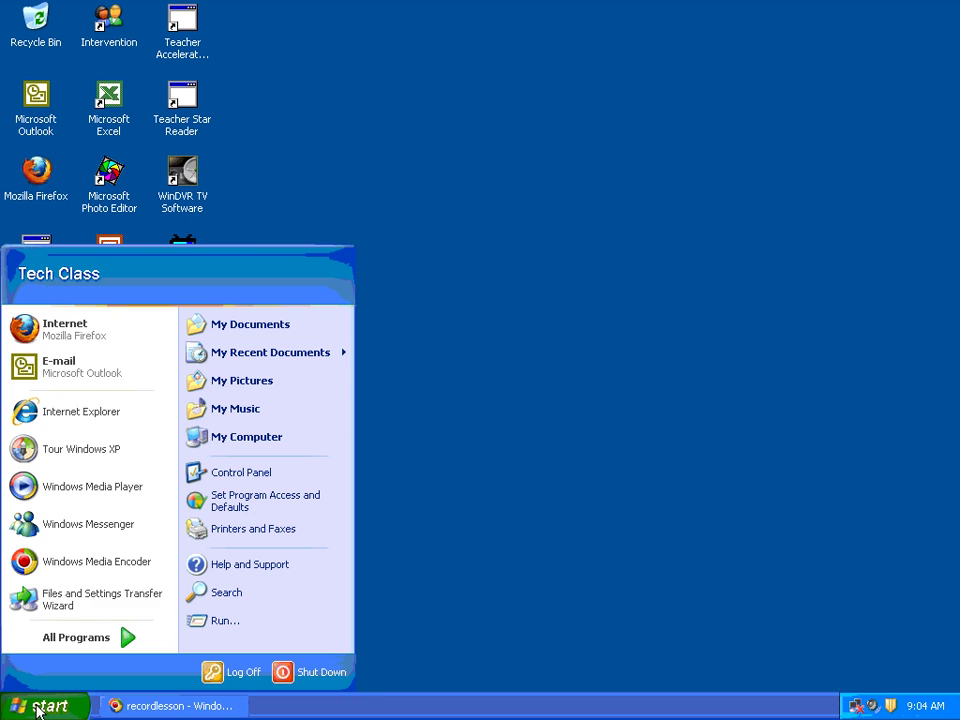
click(203, 437)
right_click(203, 437)
click(236, 497)
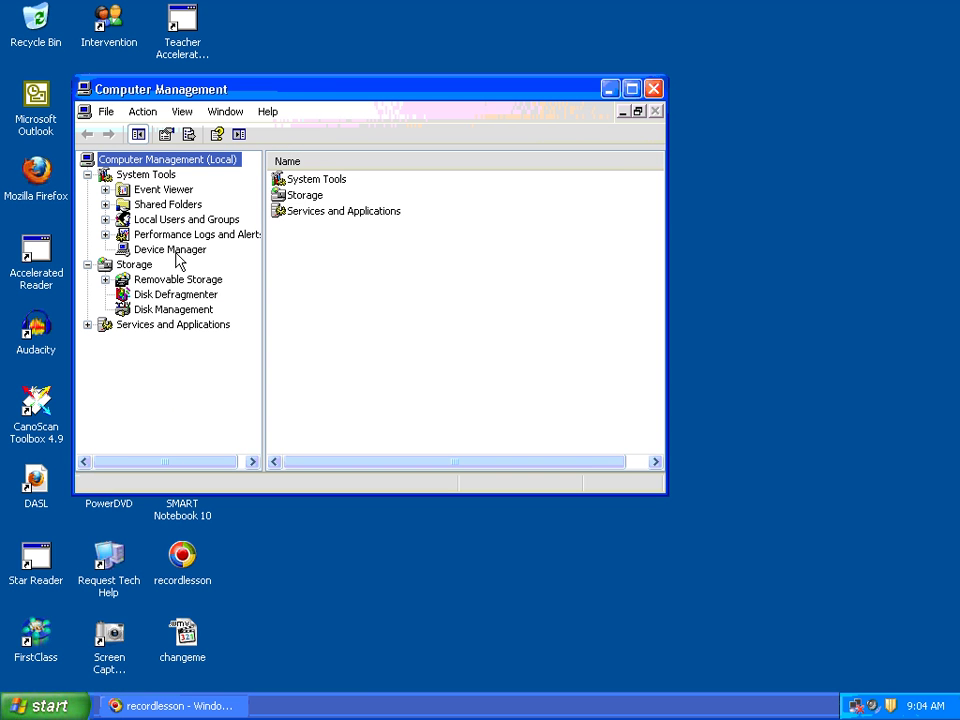
click(172, 250)
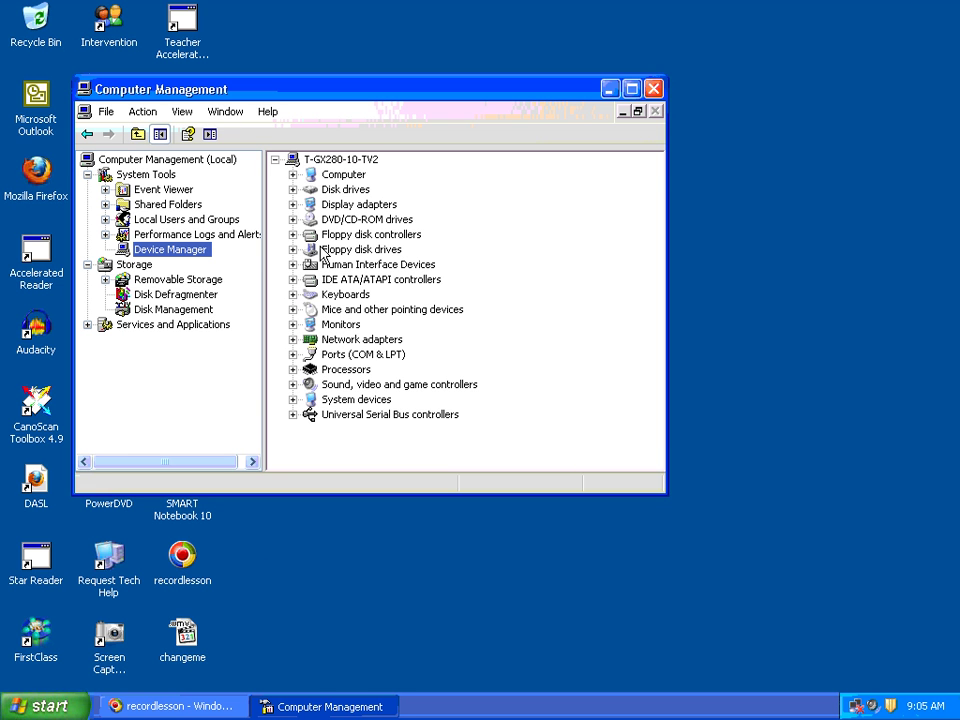
click(353, 386)
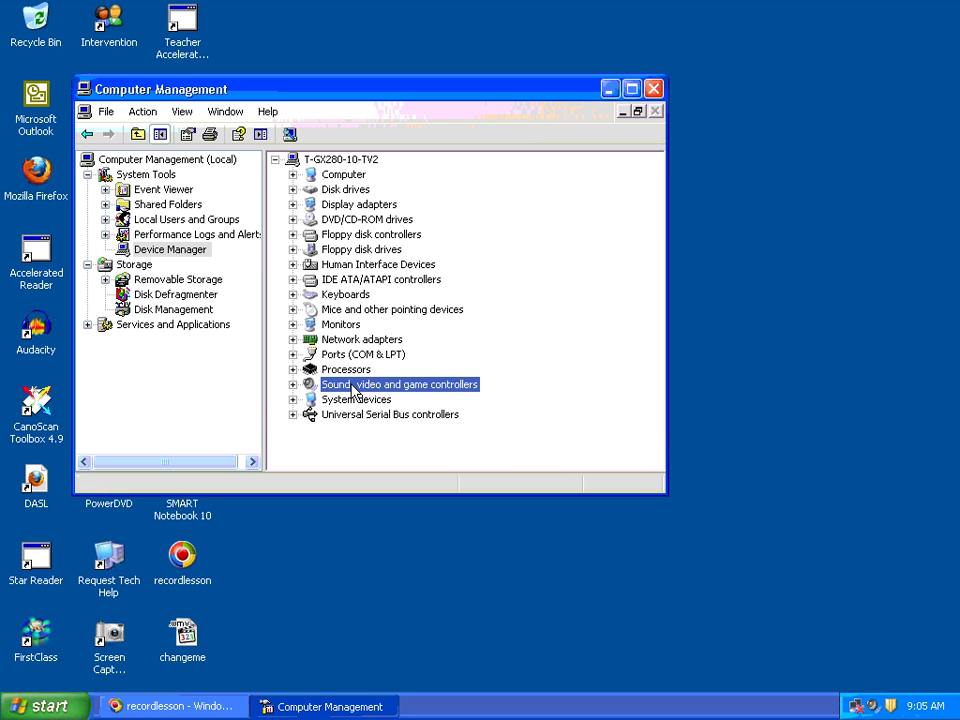
click(292, 384)
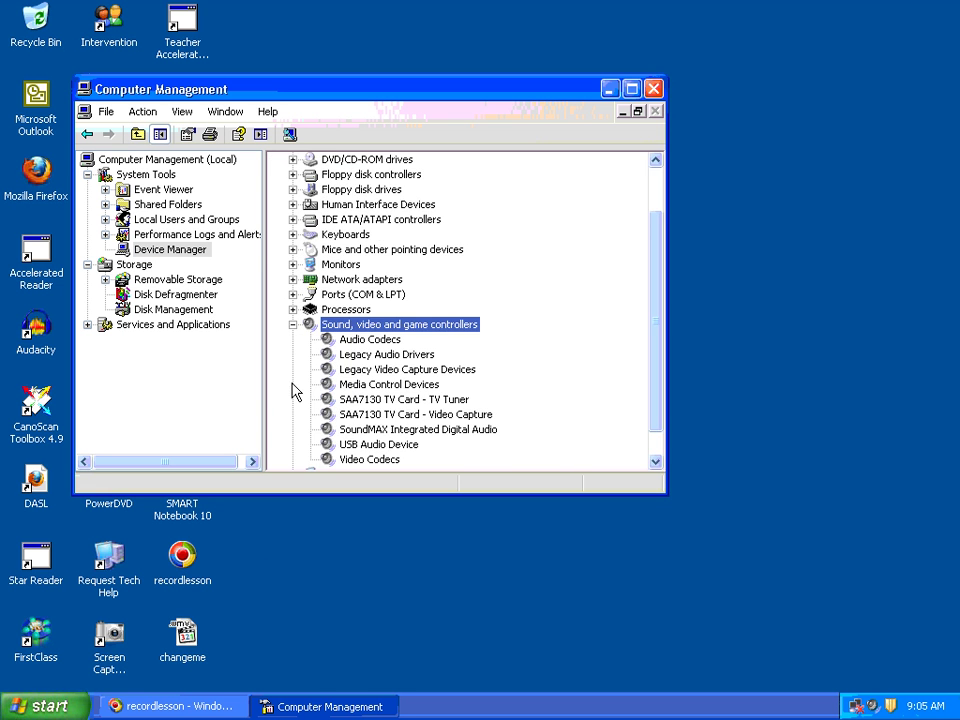
click(653, 89)
- Launch the WinDVR TV Software and set the audio input device to SoundMAX Digital Audio with Microphone as source
click(181, 172)
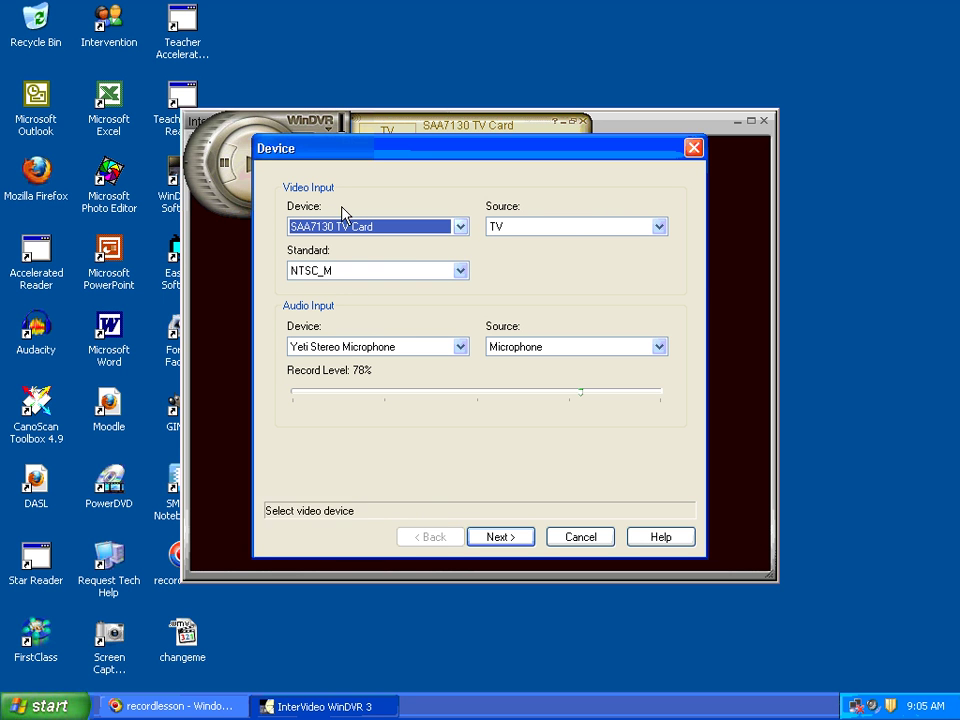
click(305, 347)
click(310, 372)
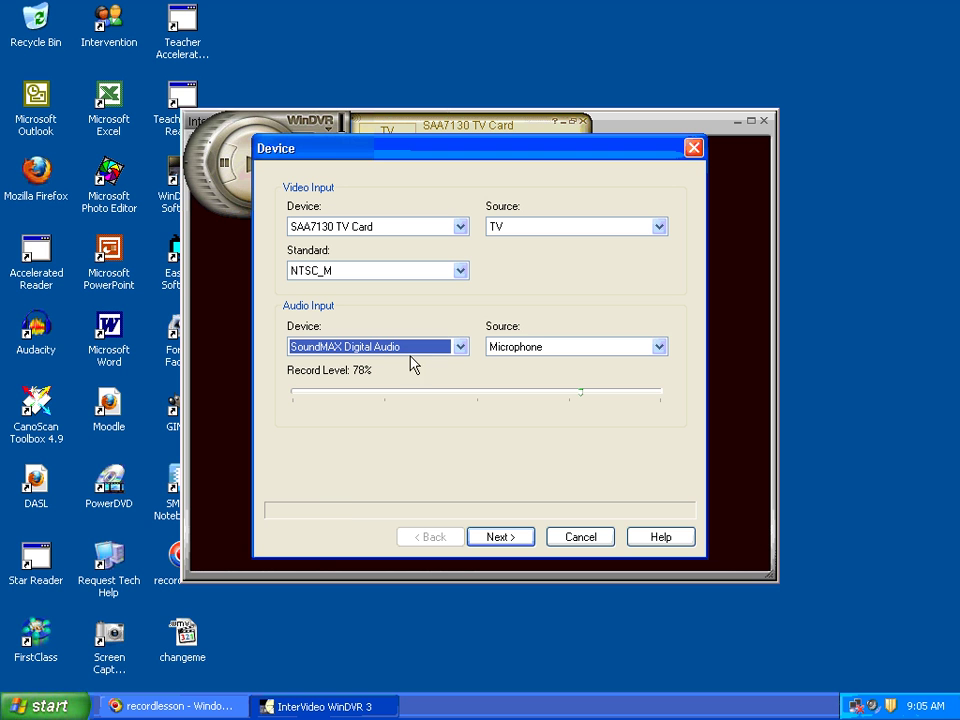
click(510, 350)
click(515, 363)
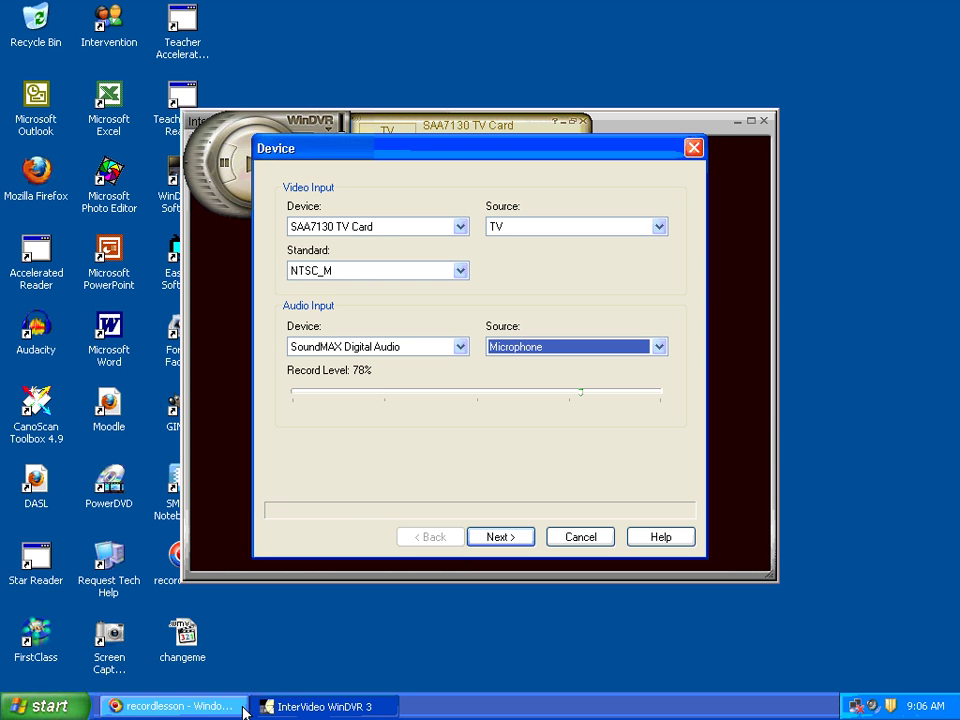
click(546, 350)
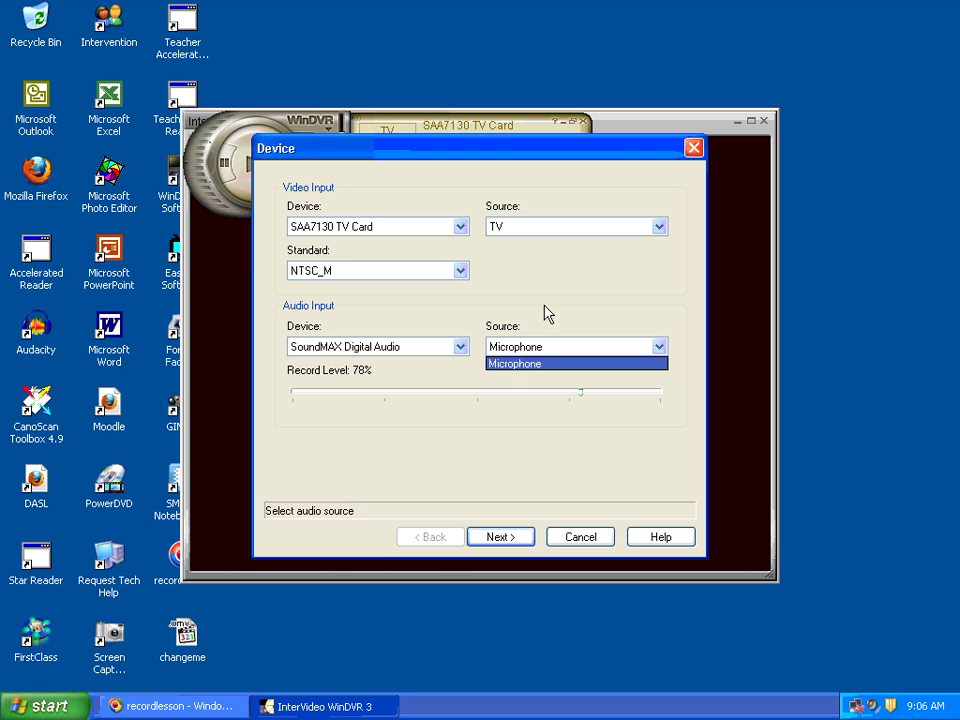
click(520, 363)
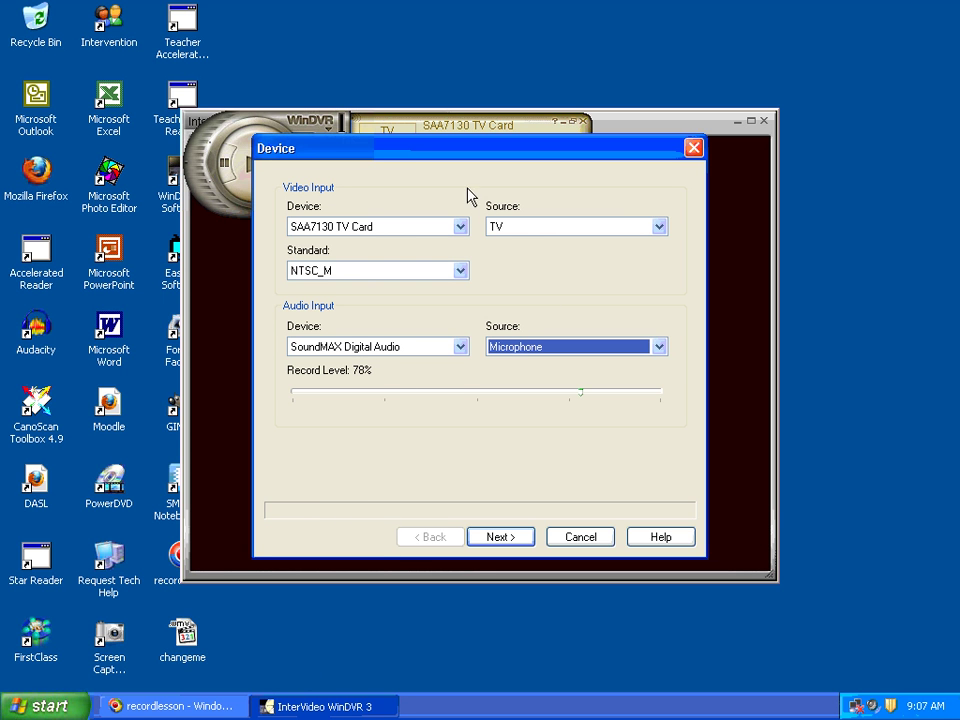
click(499, 537)
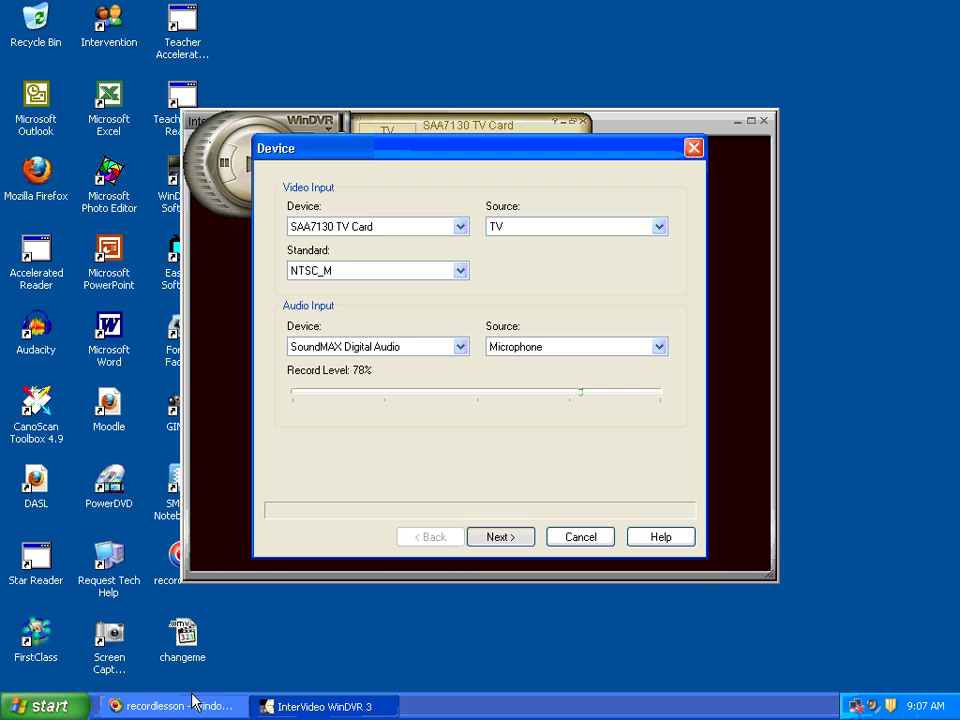
key(Return)
- Set the tuner input to Cable and the country or region to United States, and continue to the channel setup
click(321, 225)
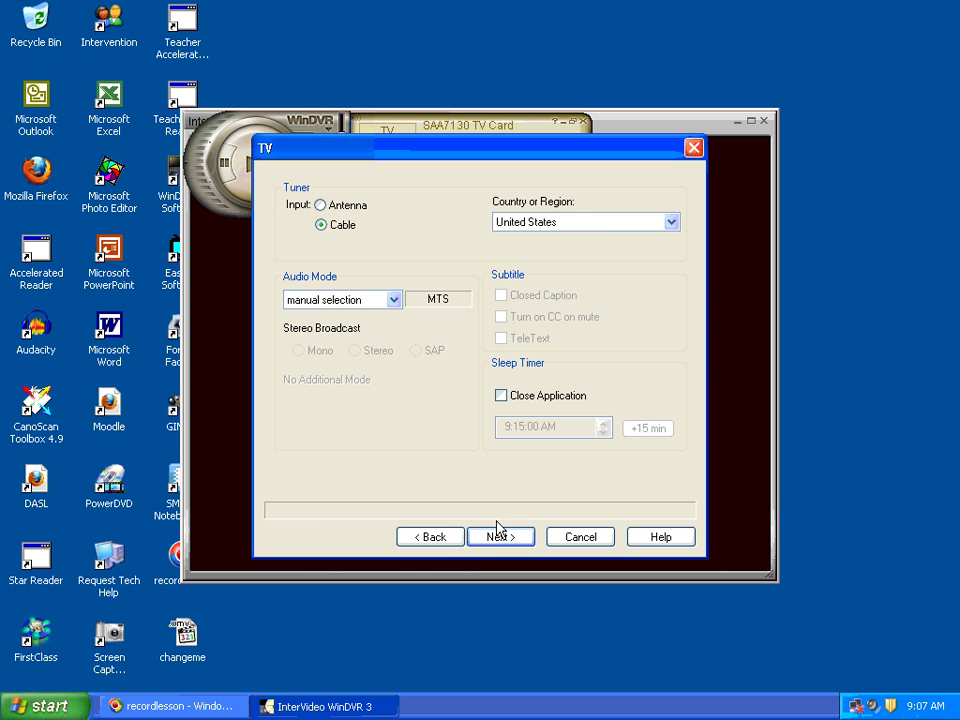
click(600, 224)
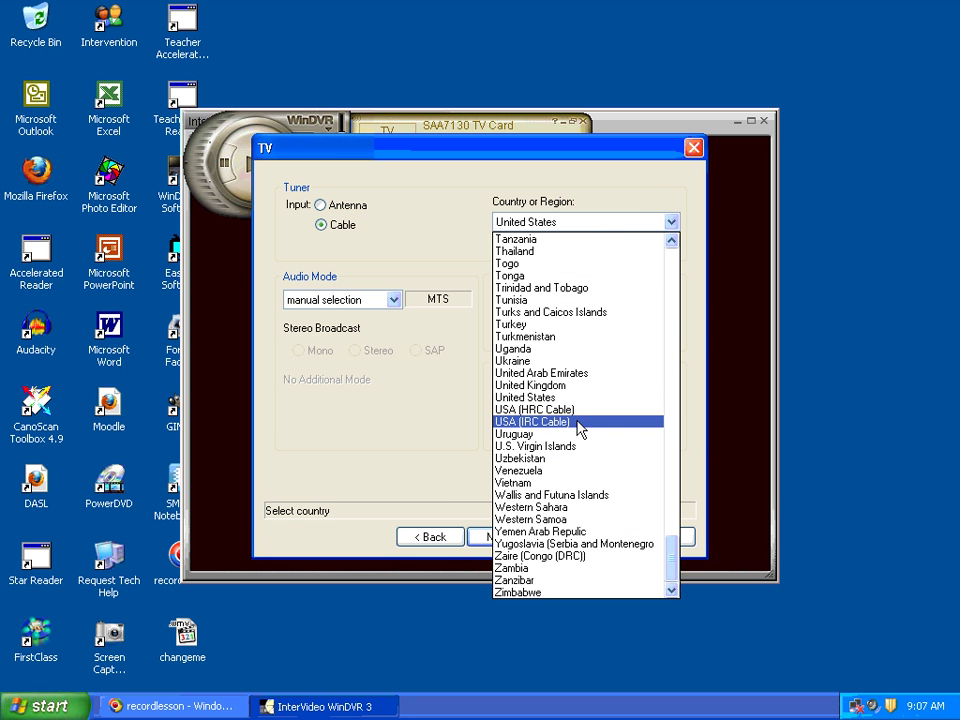
click(577, 399)
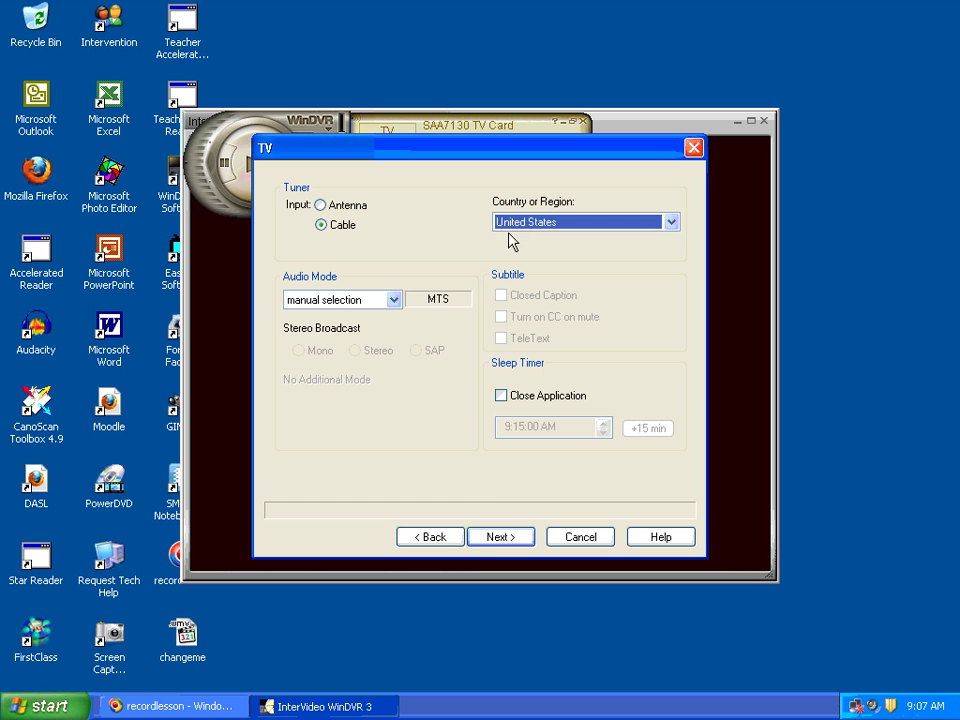
click(490, 540)
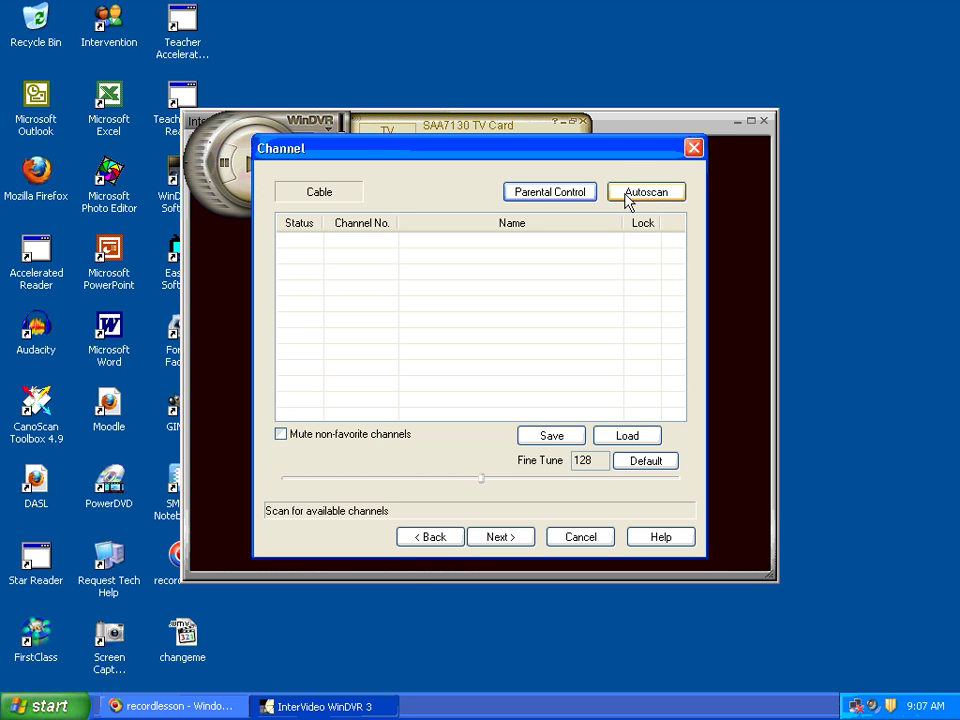
- Autoscan for available cable channels and finish the setup wizard with the proposed storage location
click(625, 194)
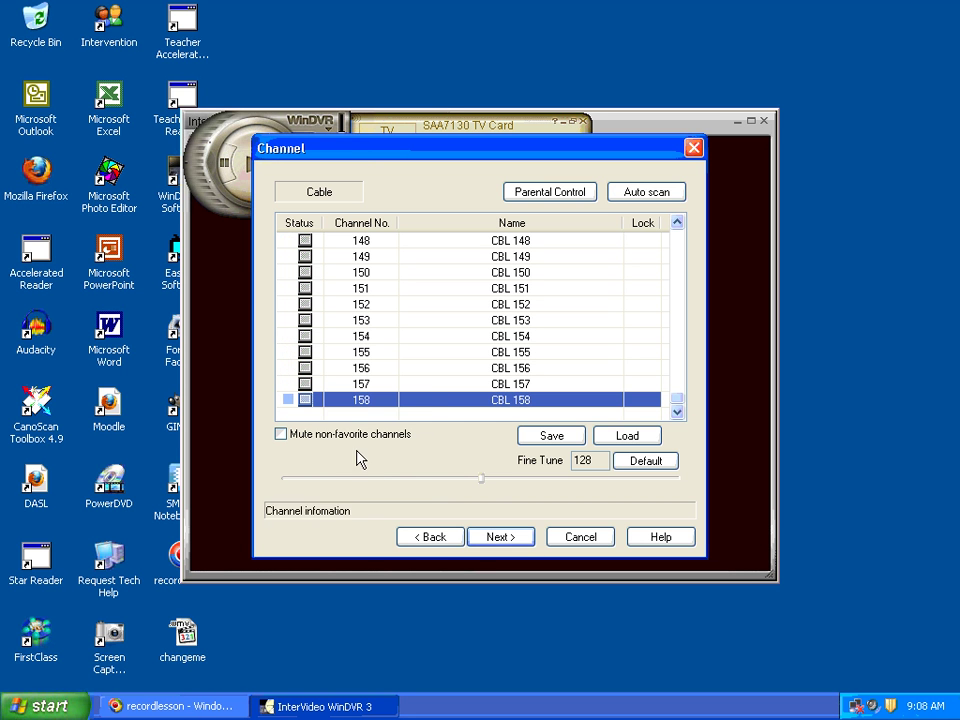
click(498, 537)
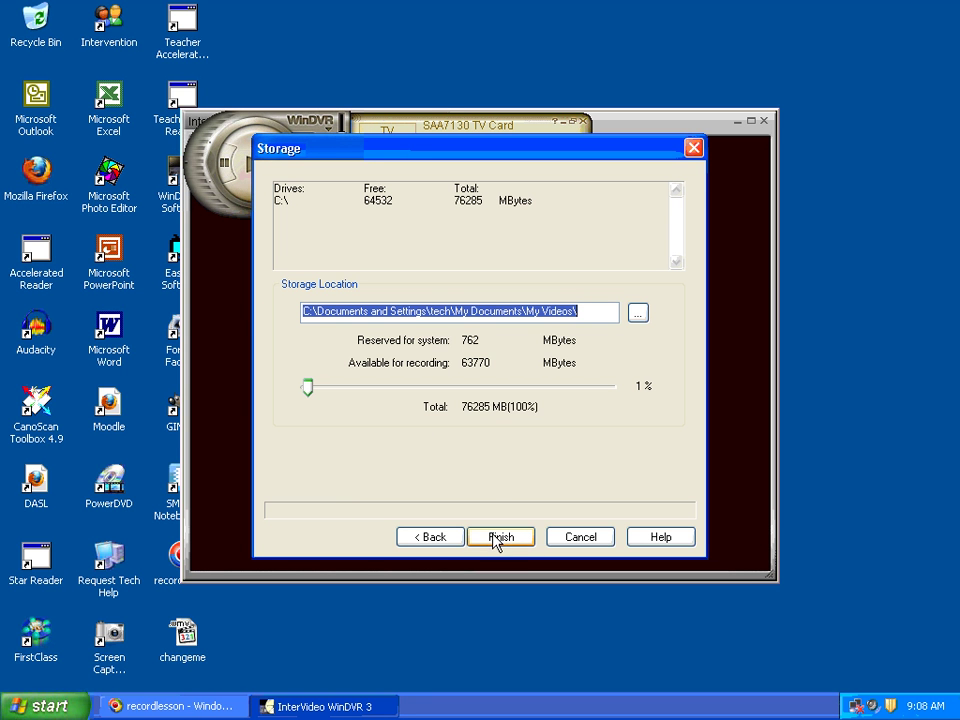
click(503, 538)
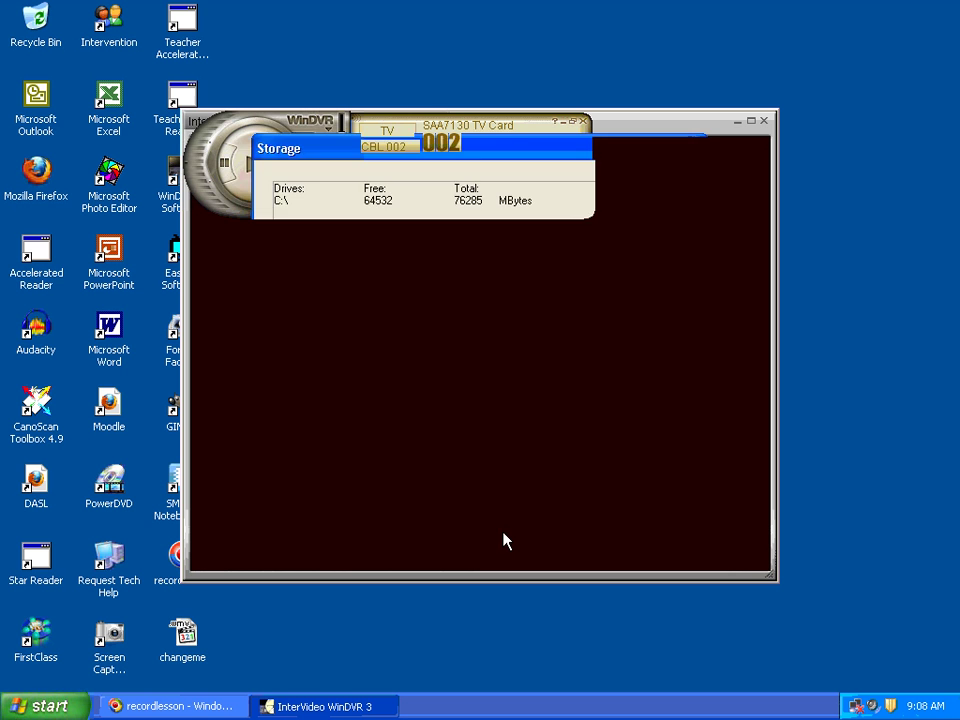
- Move the WinDVR control panel clear of the video window and step the channel up to 10
drag(300, 124, 303, 12)
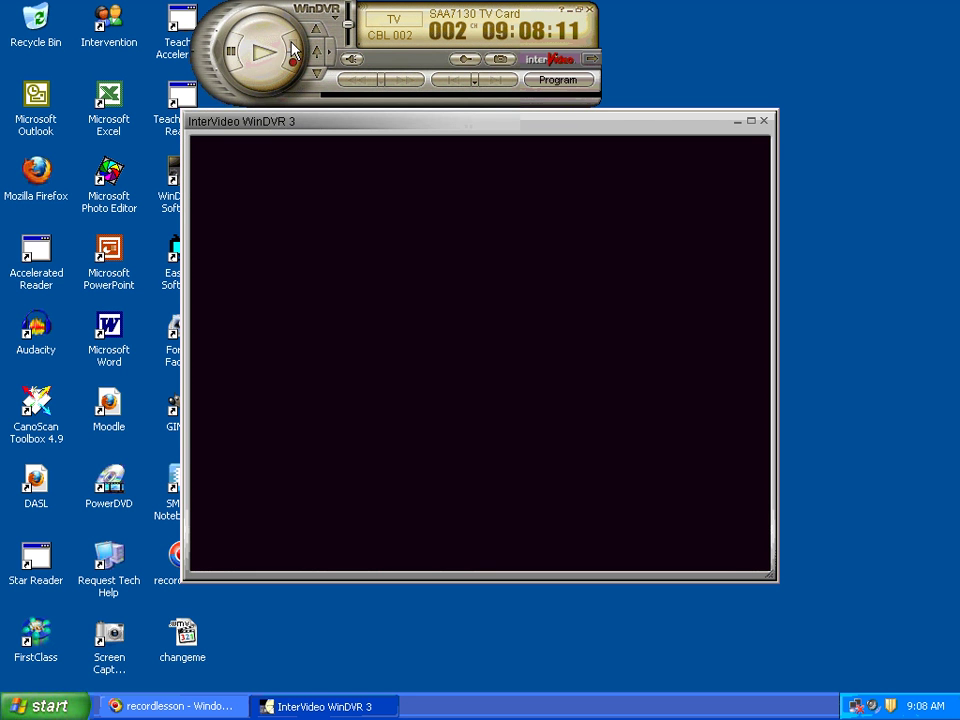
click(318, 32)
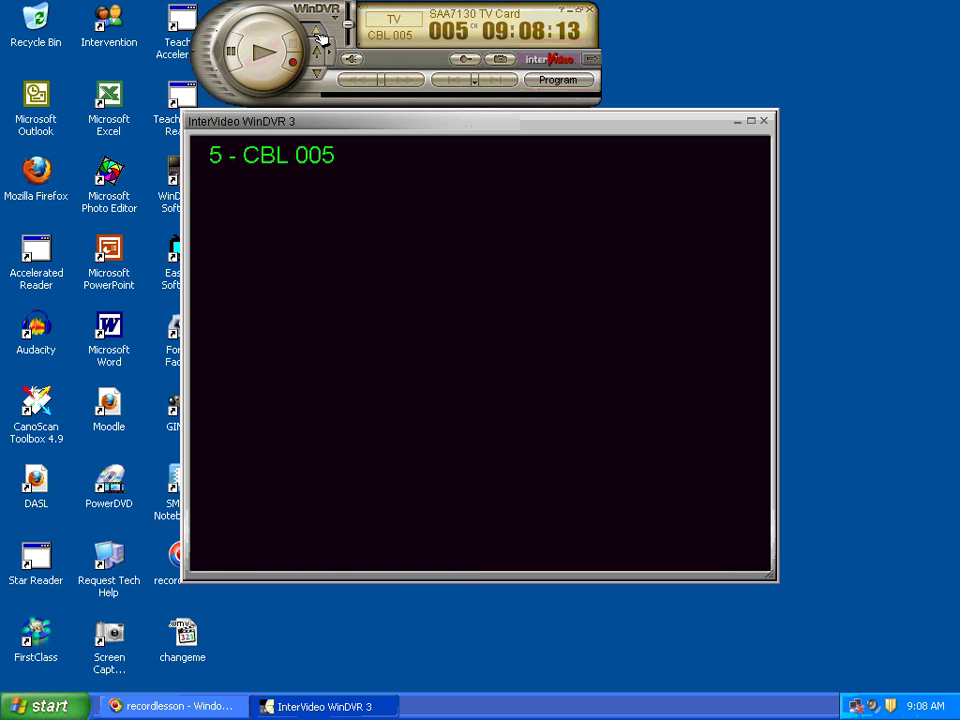
click(319, 36)
click(319, 36)
click(319, 36)
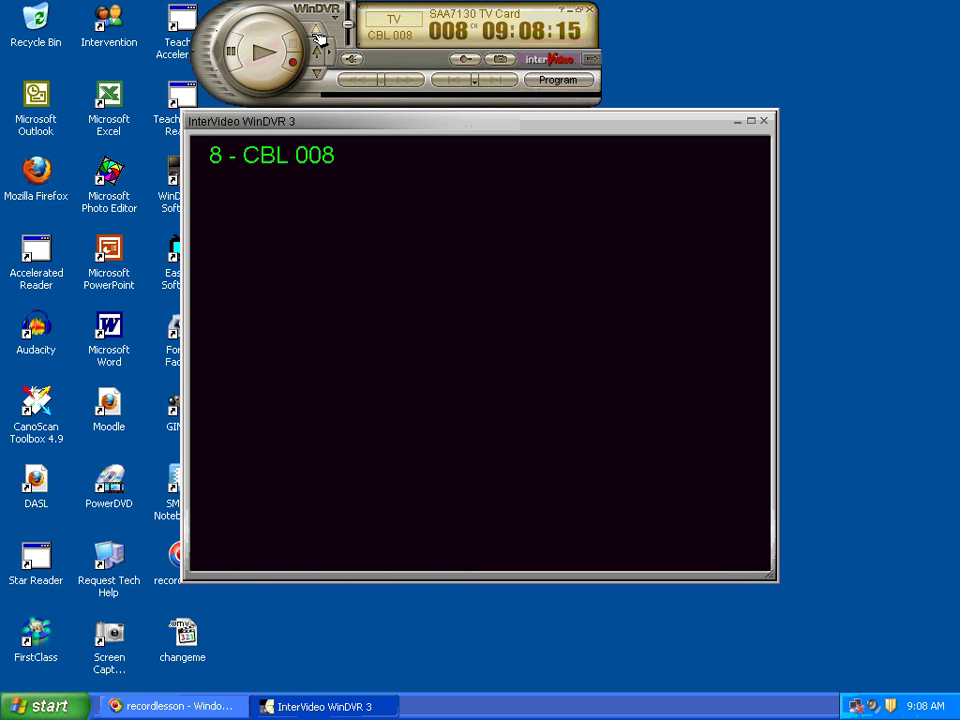
click(319, 36)
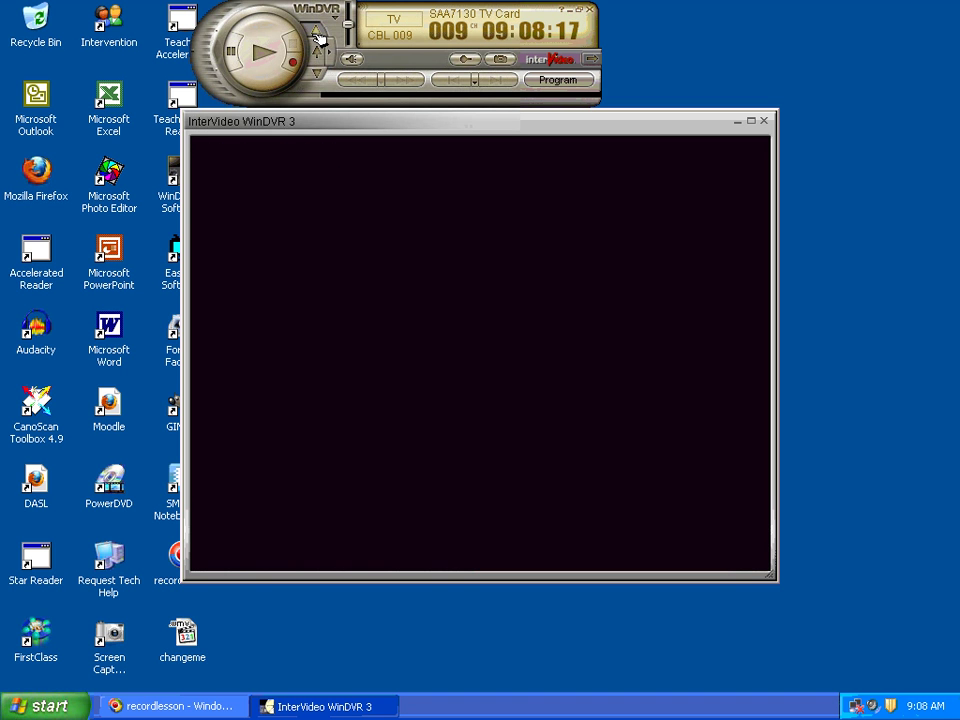
click(319, 36)
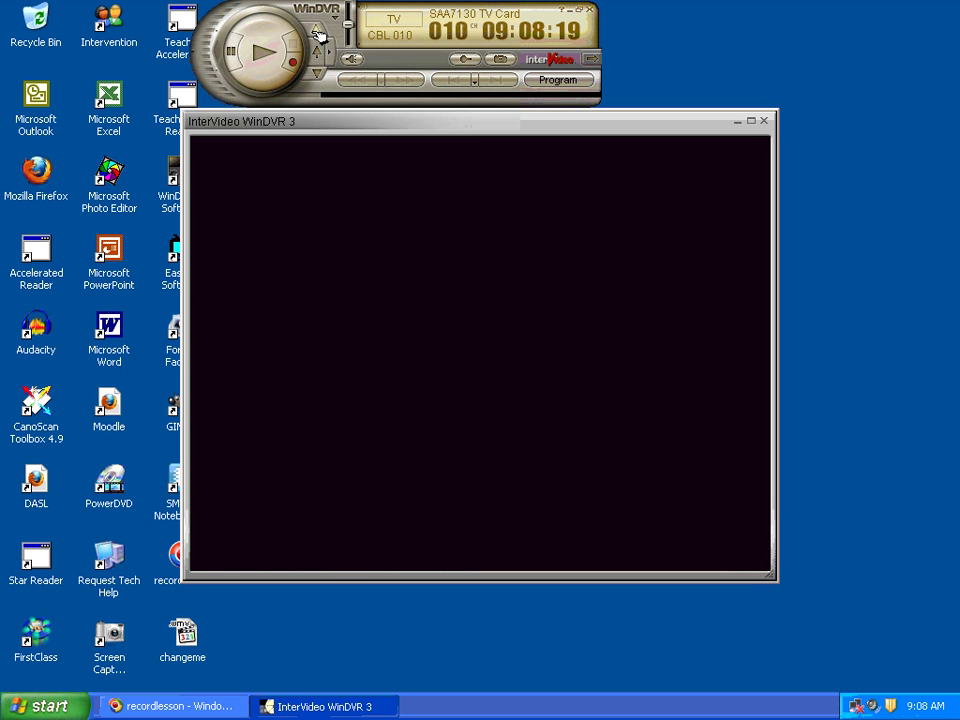
- Show the TV Panel and open the TV tuner settings in WinDVR's setup to check the input and country
click(593, 61)
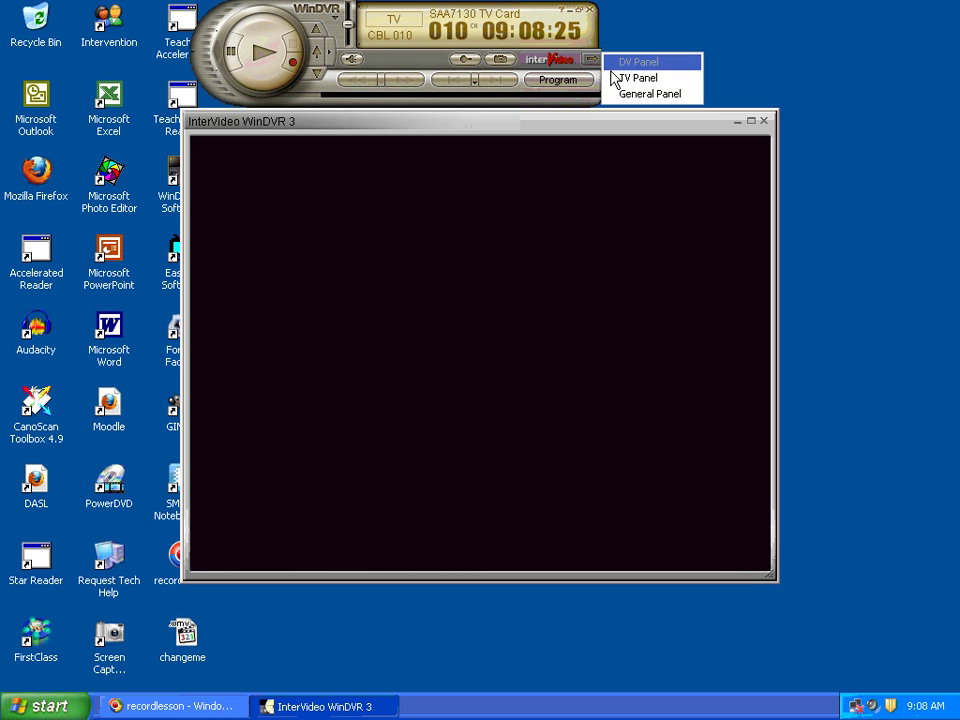
click(614, 78)
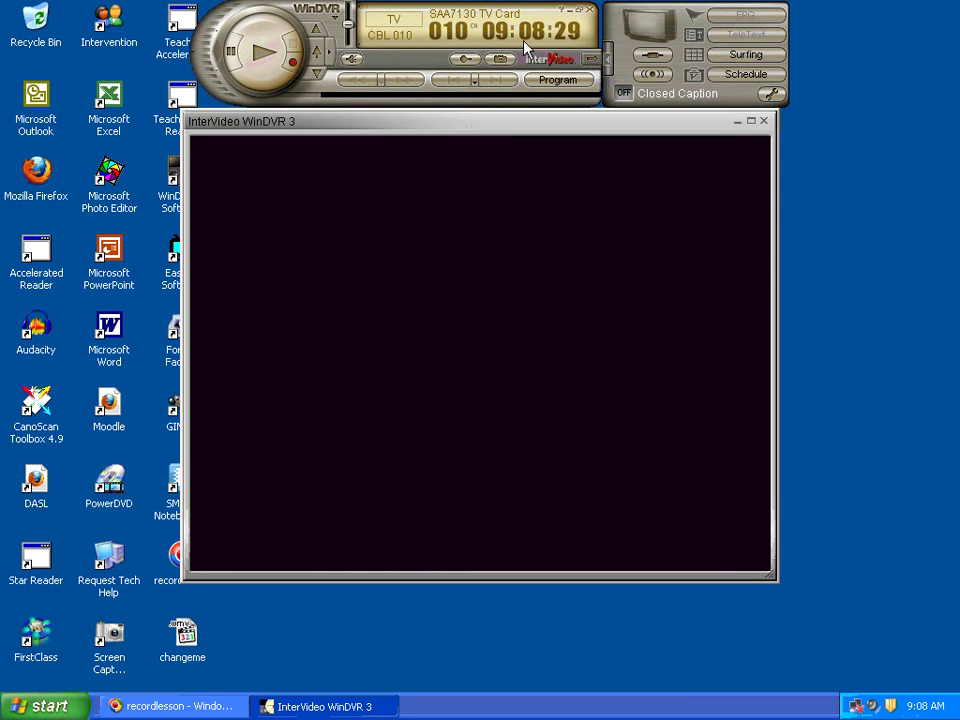
click(773, 95)
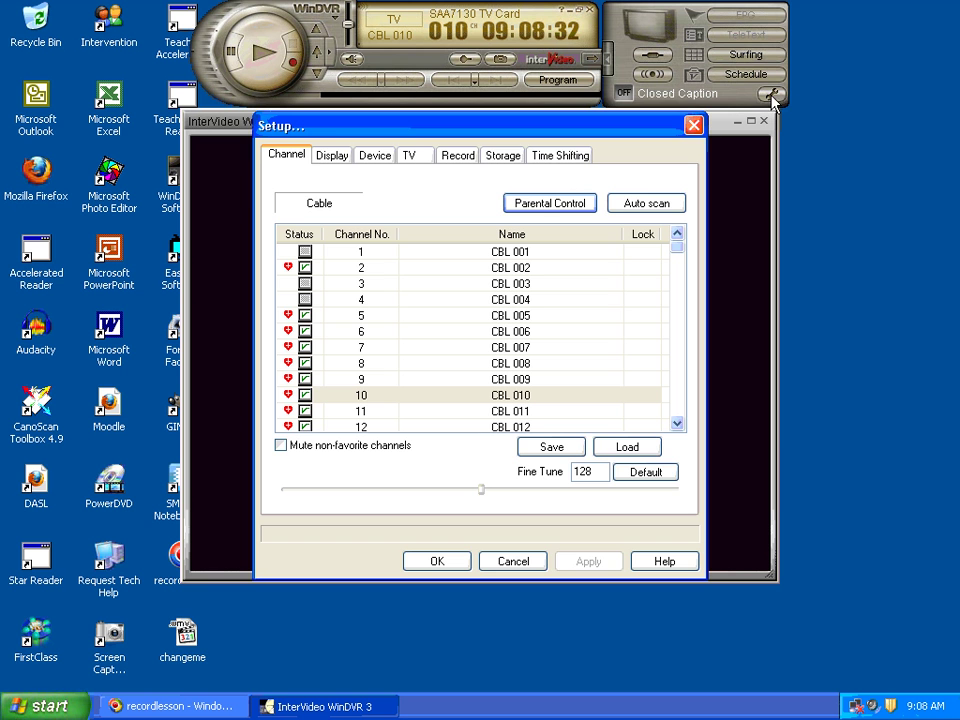
click(422, 160)
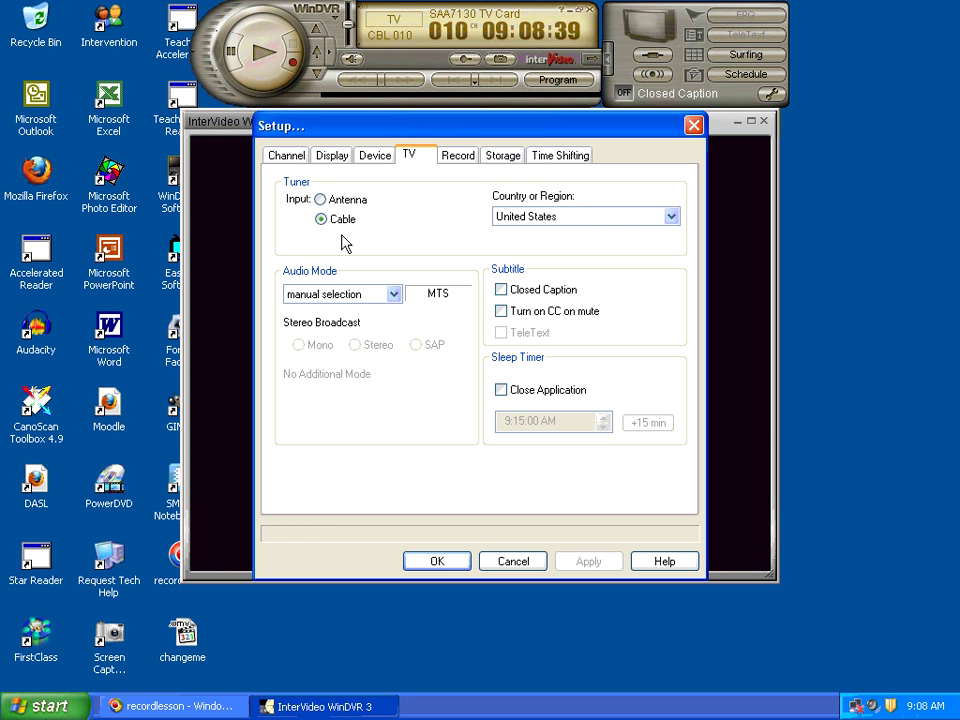
- Set the SoundMAX Digital Audio input source to Line In, apply it, and autoscan the cable channels again
click(381, 161)
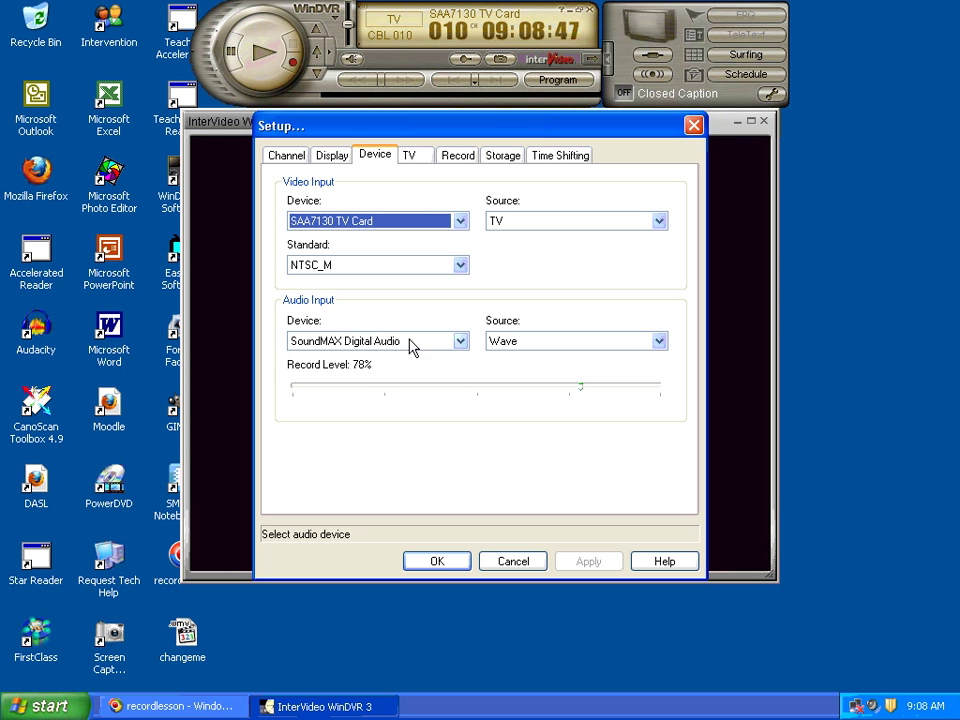
click(520, 343)
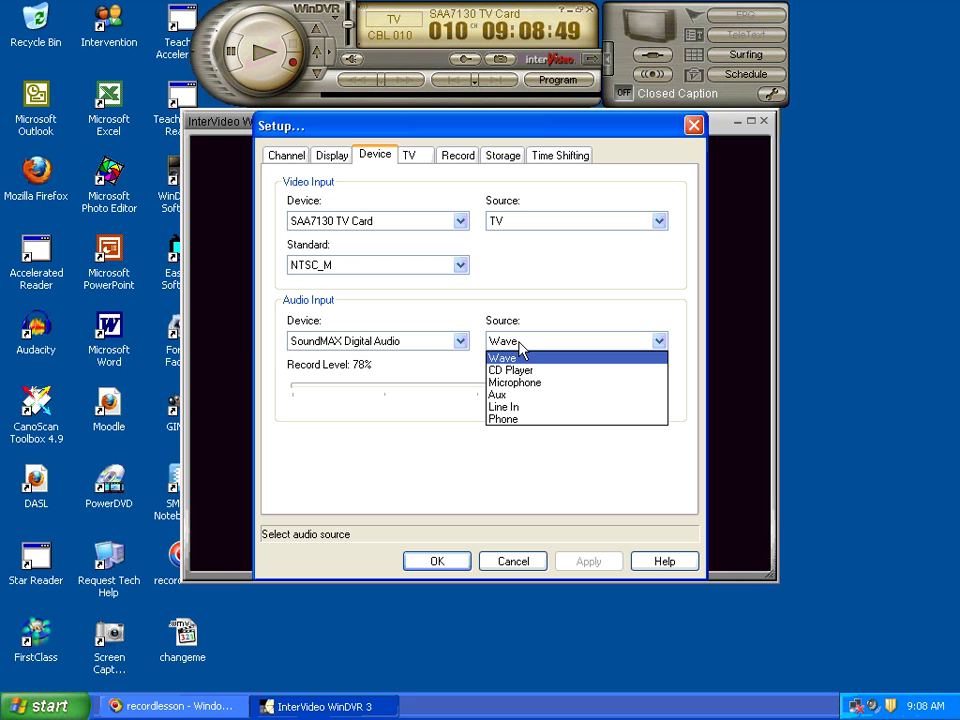
click(518, 410)
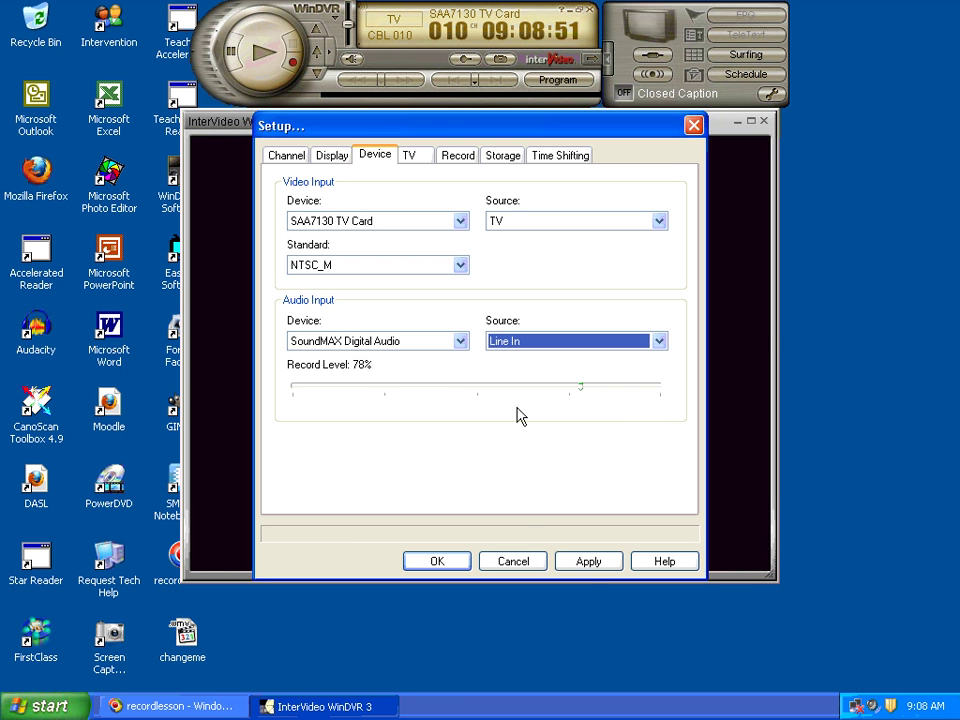
click(589, 561)
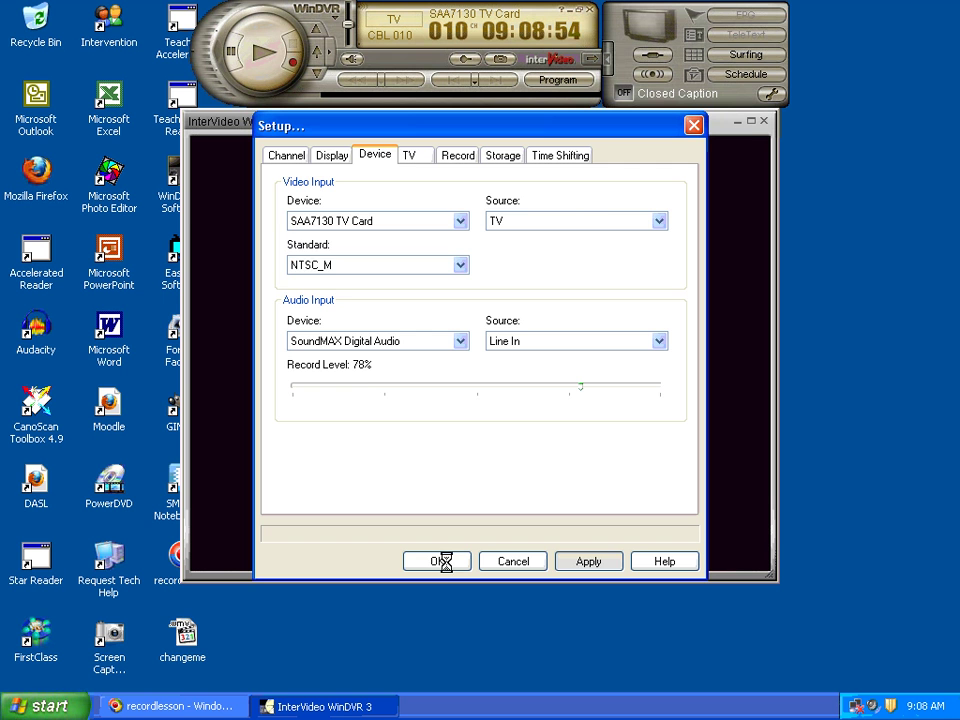
click(287, 156)
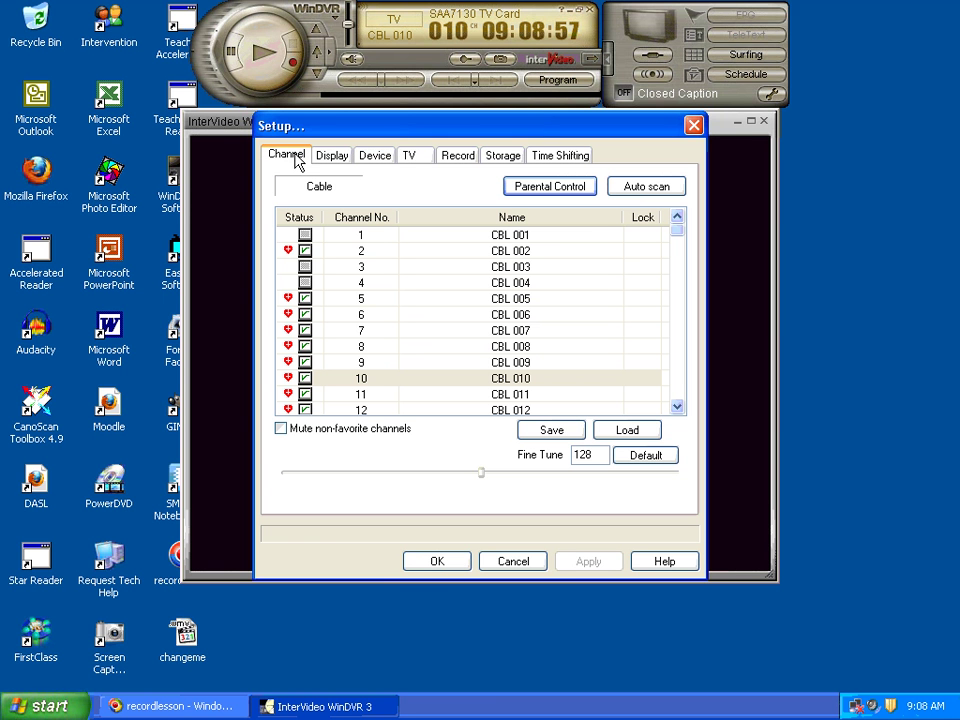
click(637, 188)
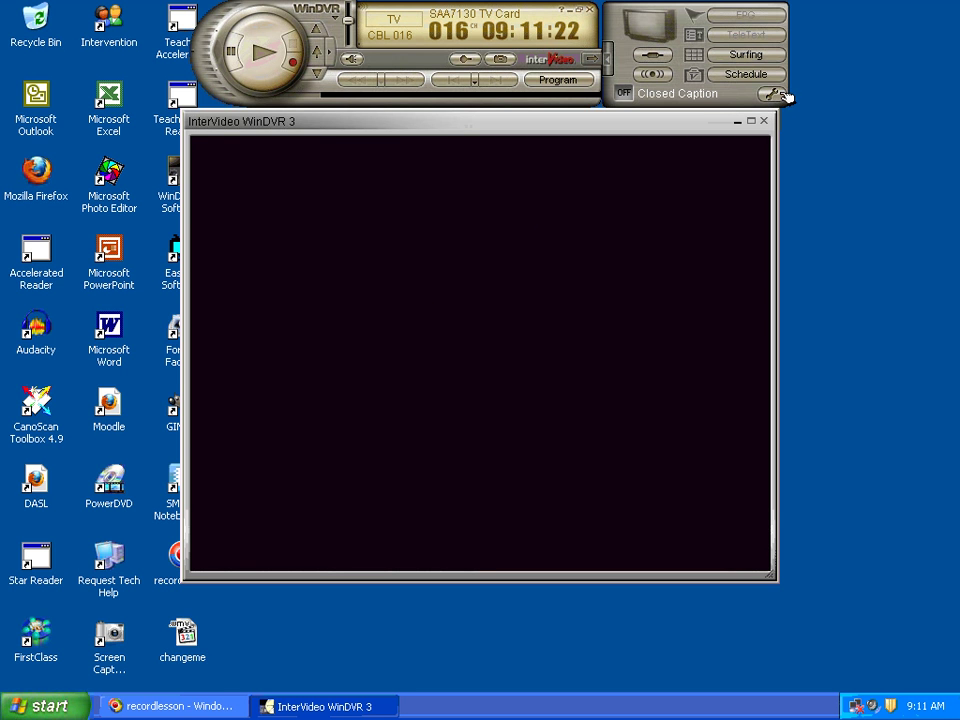
- Hide the TV Panel, show it again, and reopen the setup dialog at the channel list
click(592, 59)
click(637, 78)
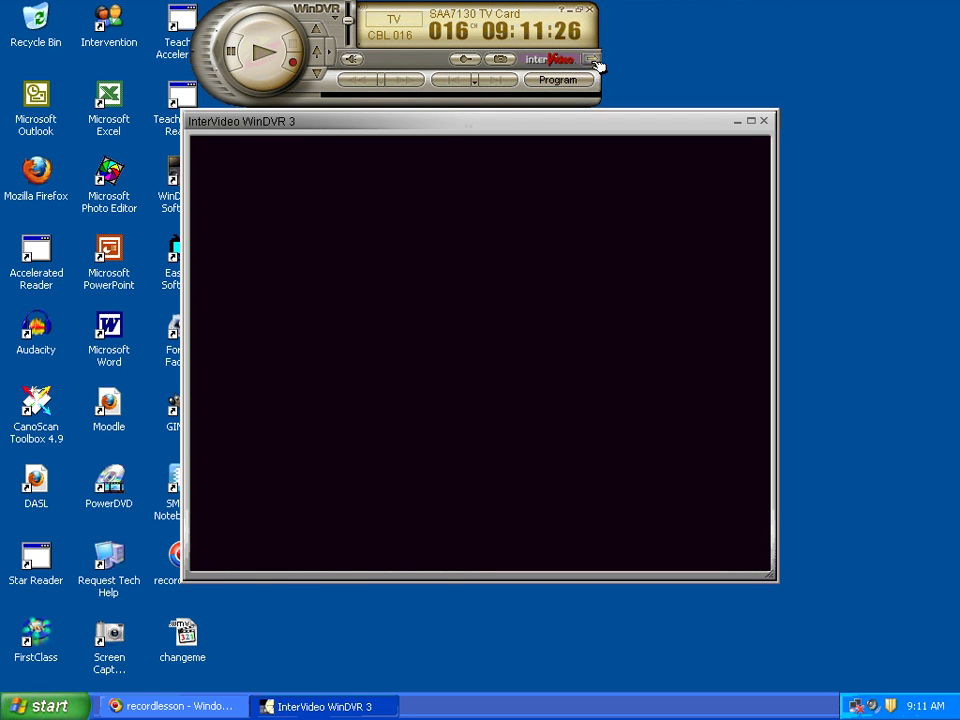
click(592, 59)
click(637, 78)
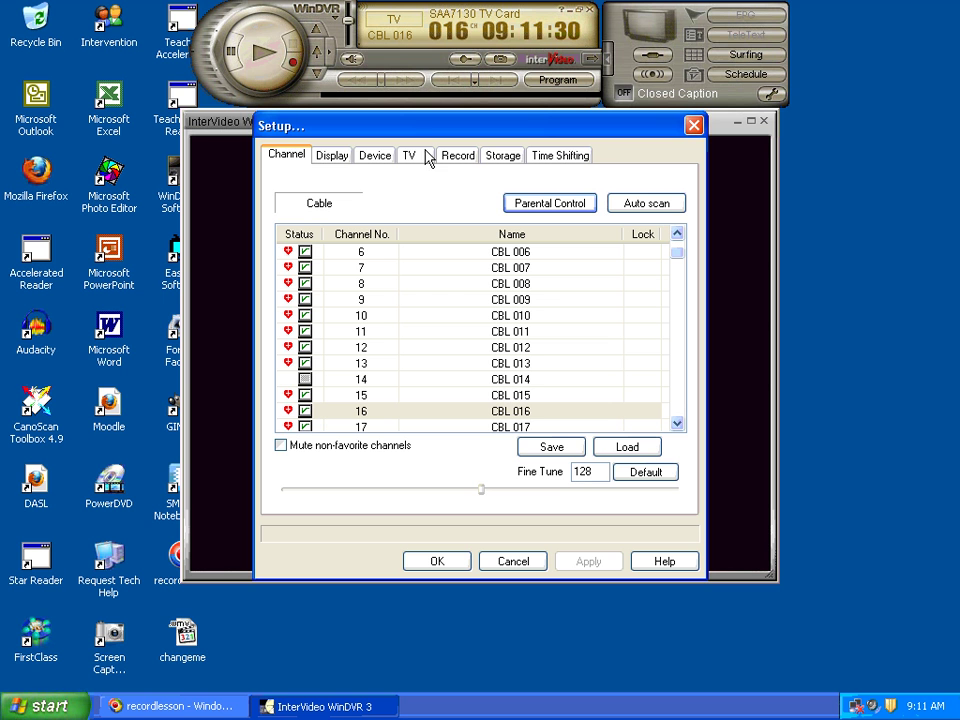
- Set the TV tuner's country or region to USA (IRC Cable) and accept the setup changes
click(422, 157)
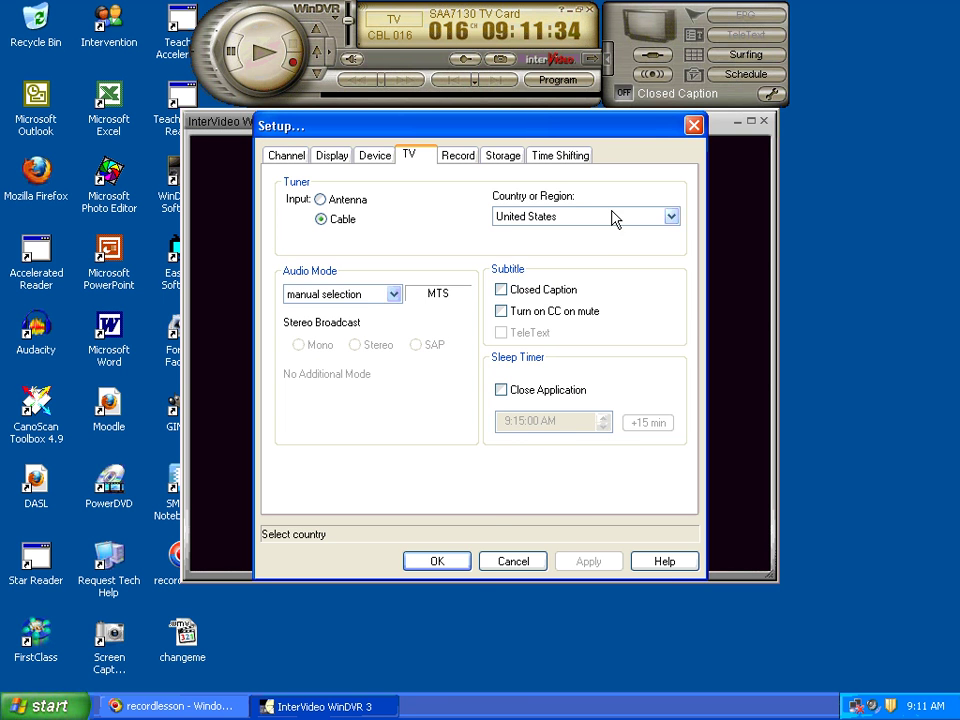
click(615, 216)
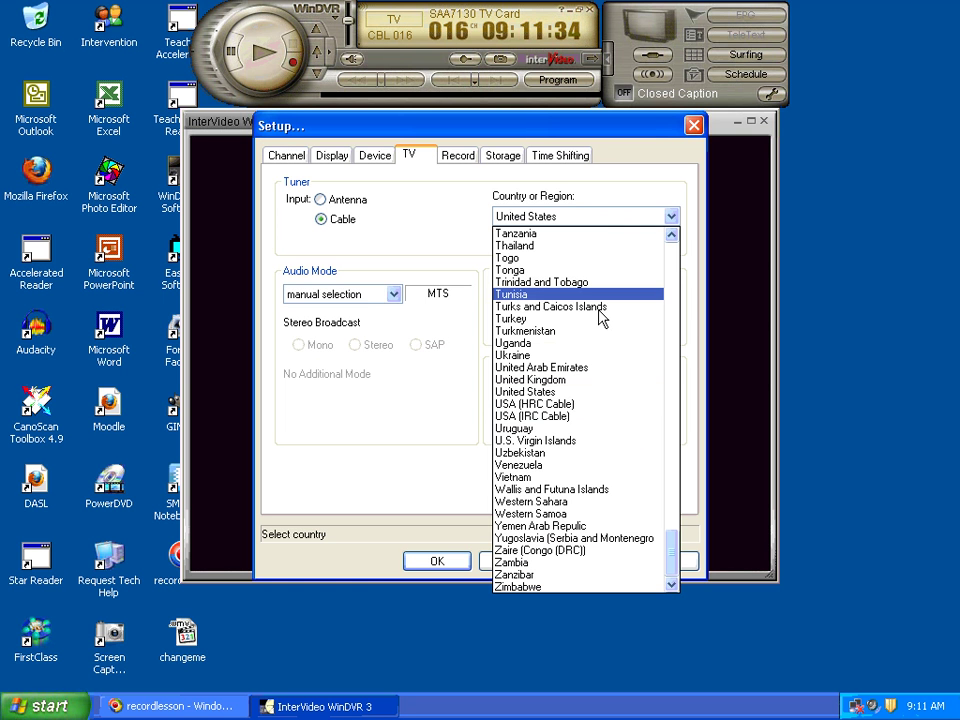
click(590, 416)
click(437, 562)
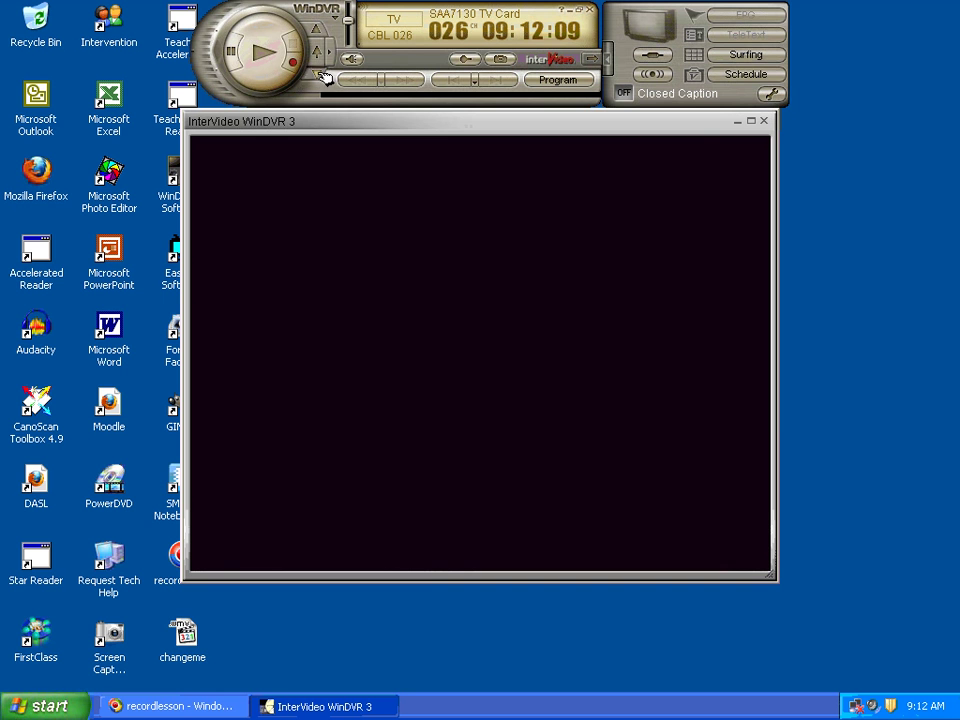
- Step the TV channel down to cable channel 18
click(321, 74)
click(321, 74)
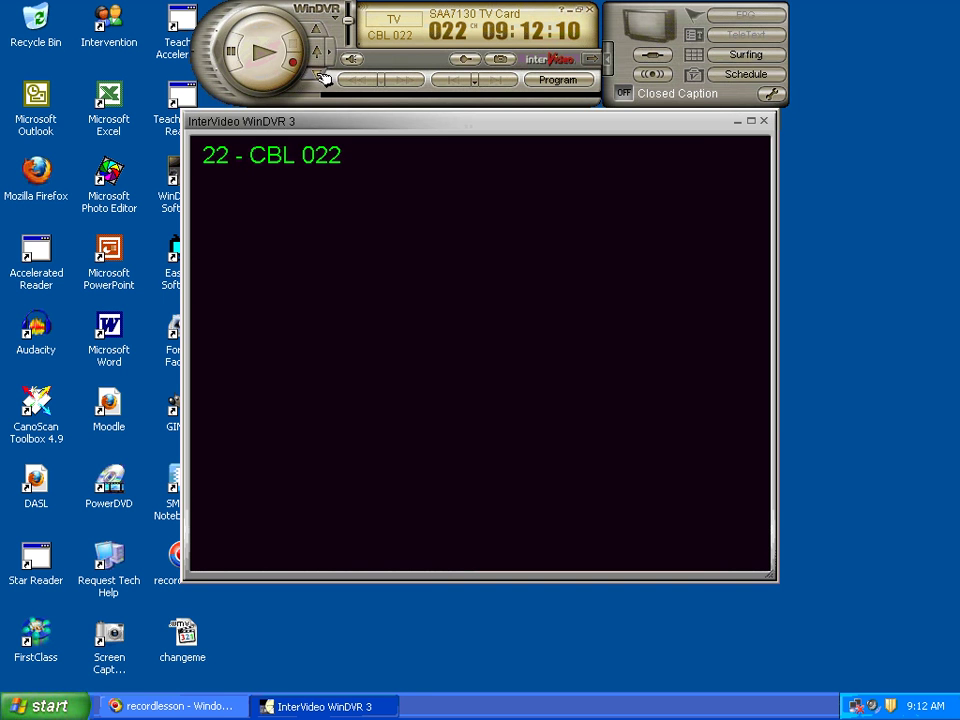
click(321, 74)
click(321, 74)
click(321, 74)
click(321, 74)
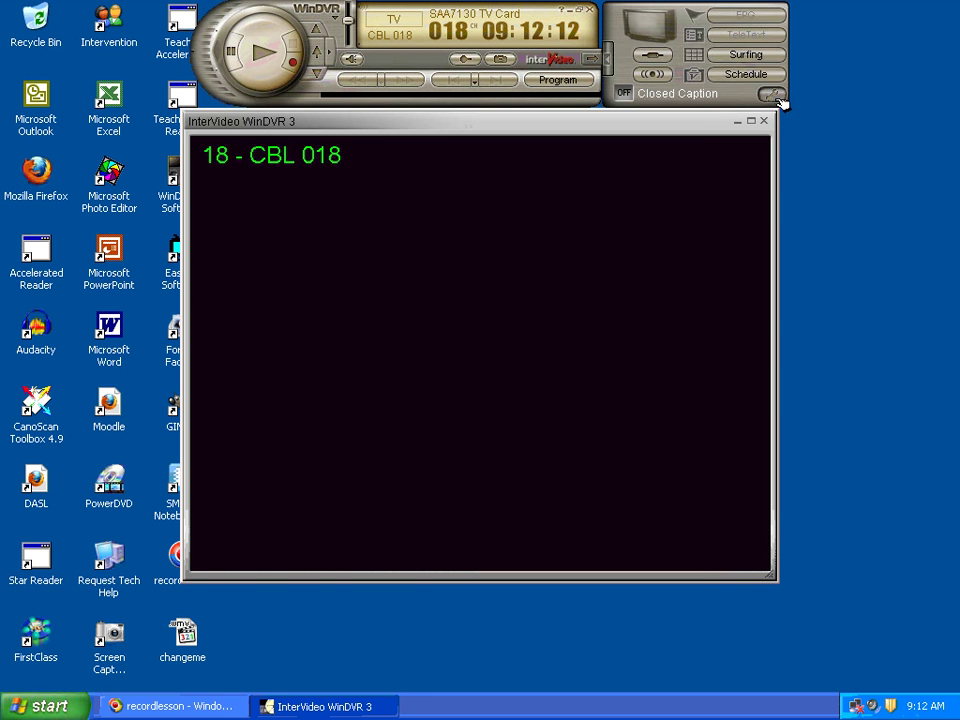
- Reopen the TV tuner setup, set the country or region to United States, and accept the change
click(771, 93)
click(412, 157)
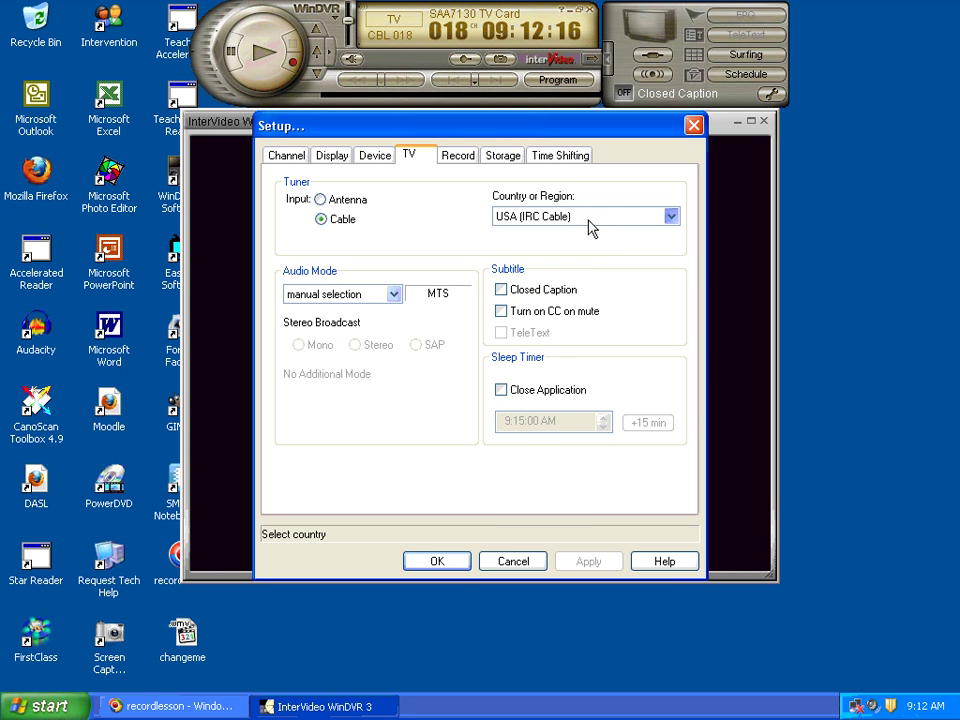
click(591, 224)
click(574, 393)
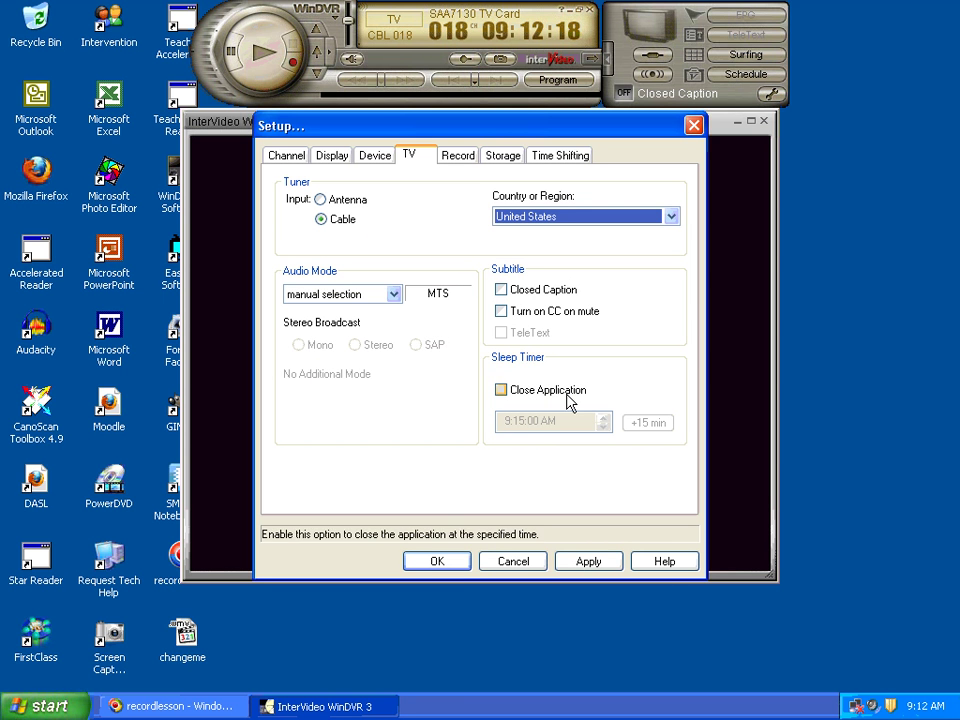
click(438, 558)
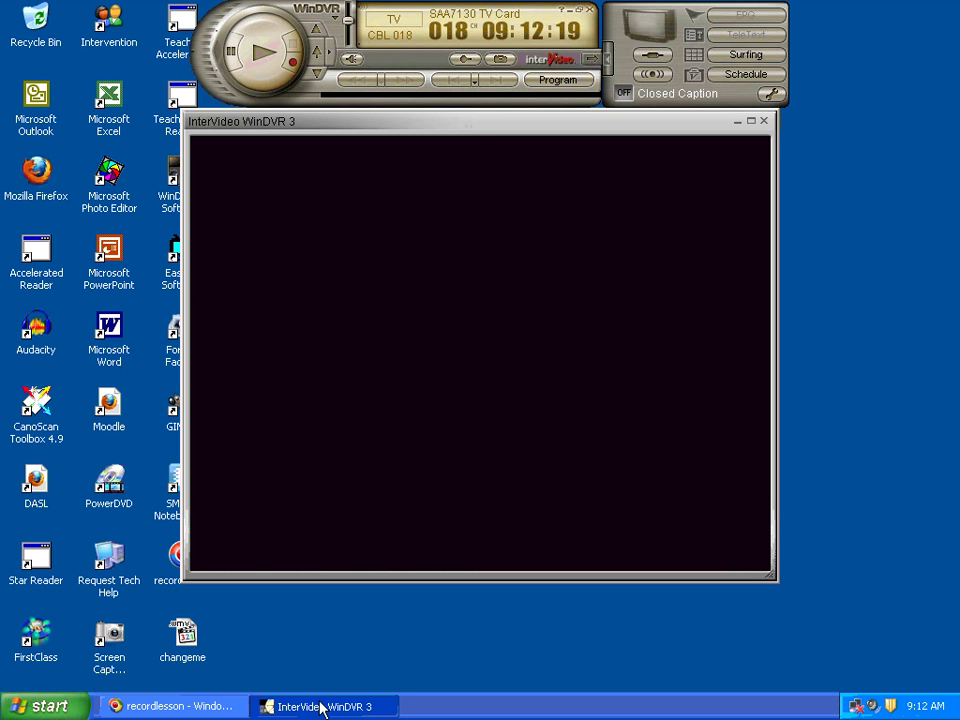
- Check the tuner input and country in the TV setup, review the cable channel list, and close the setup
click(773, 95)
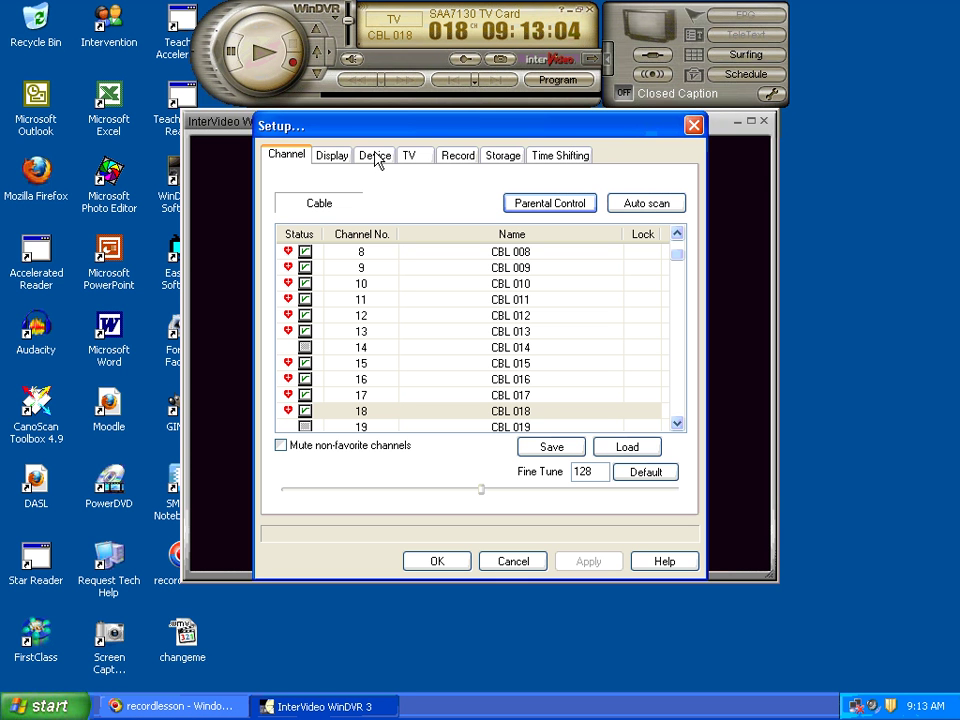
click(416, 160)
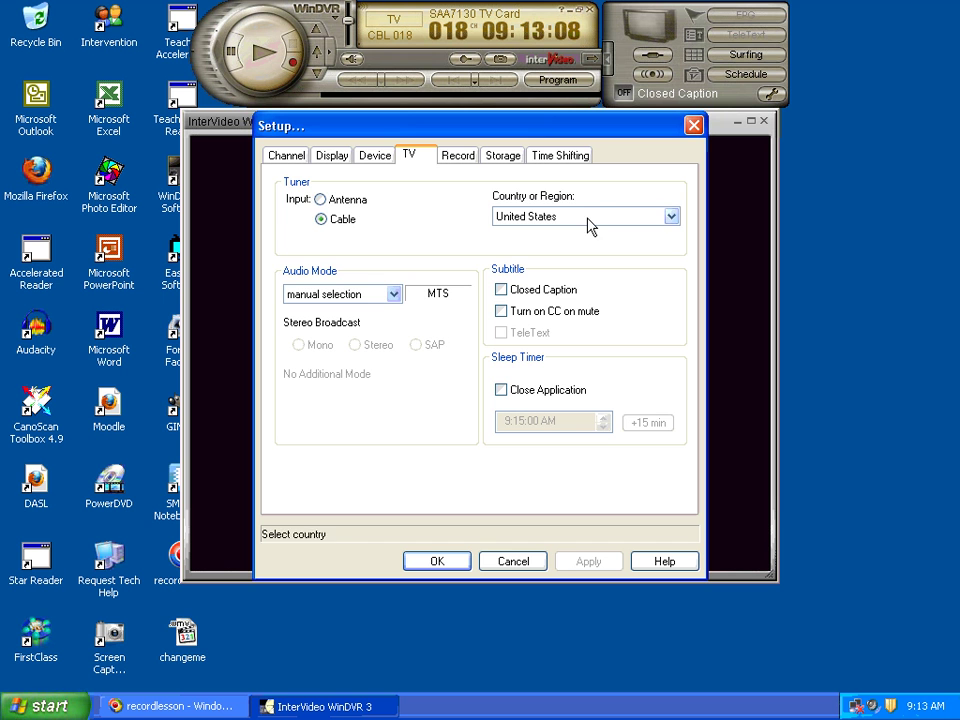
click(301, 161)
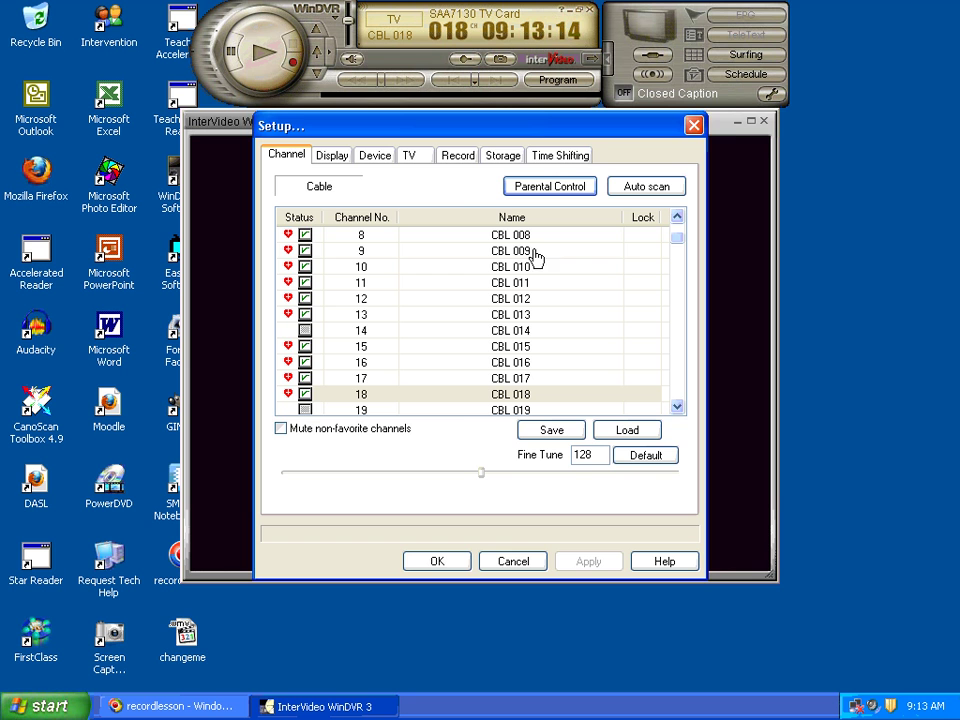
click(692, 126)
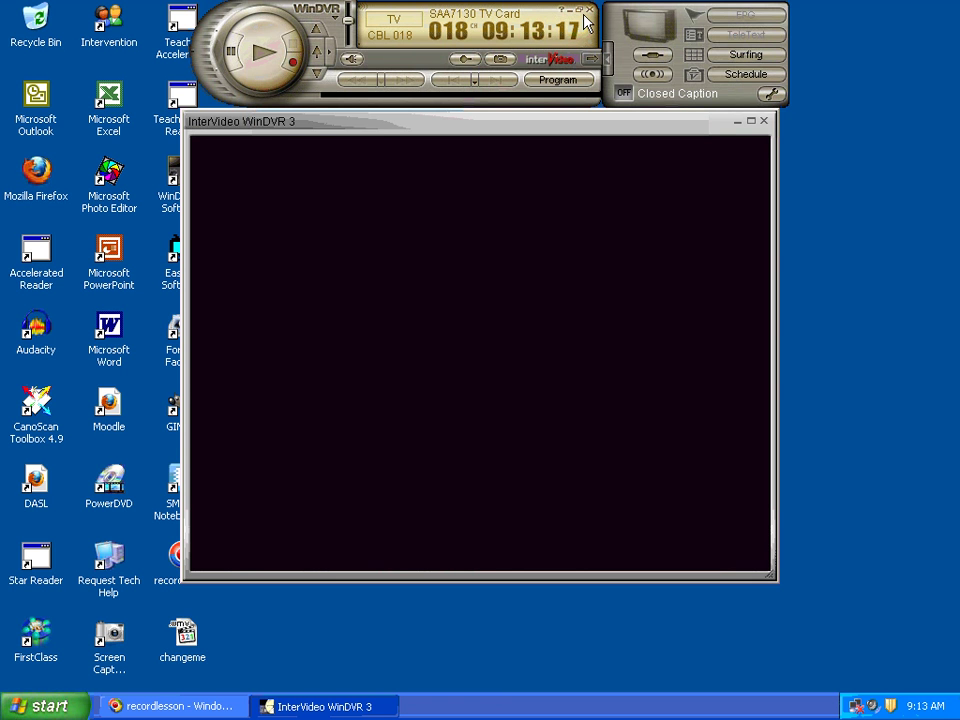